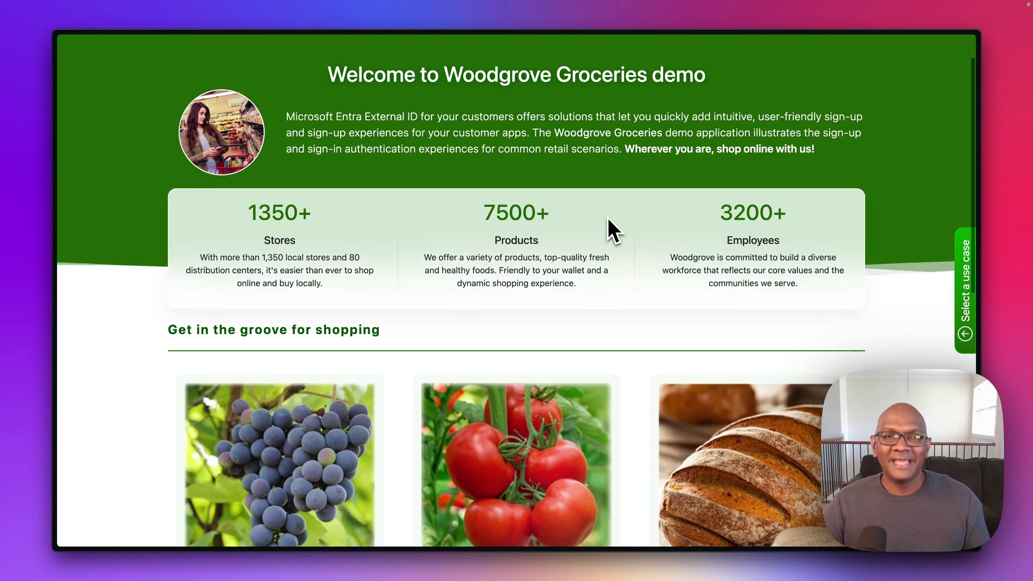
{"action": "scroll", "coordinate": [607, 217], "scroll_direction": "down", "scroll_amount": 3}
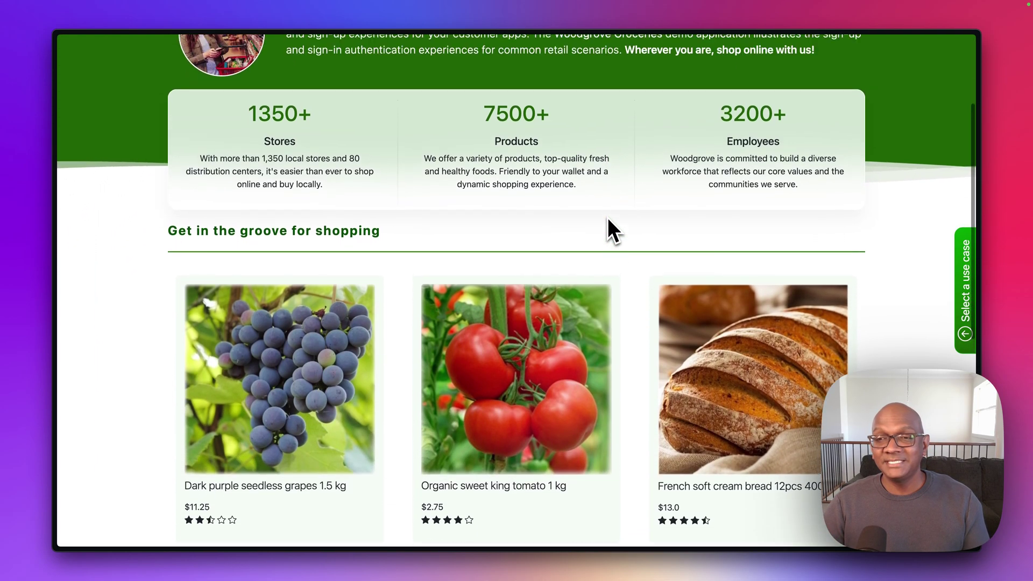
{"action": "scroll", "coordinate": [621, 222], "scroll_direction": "up", "scroll_amount": 5}
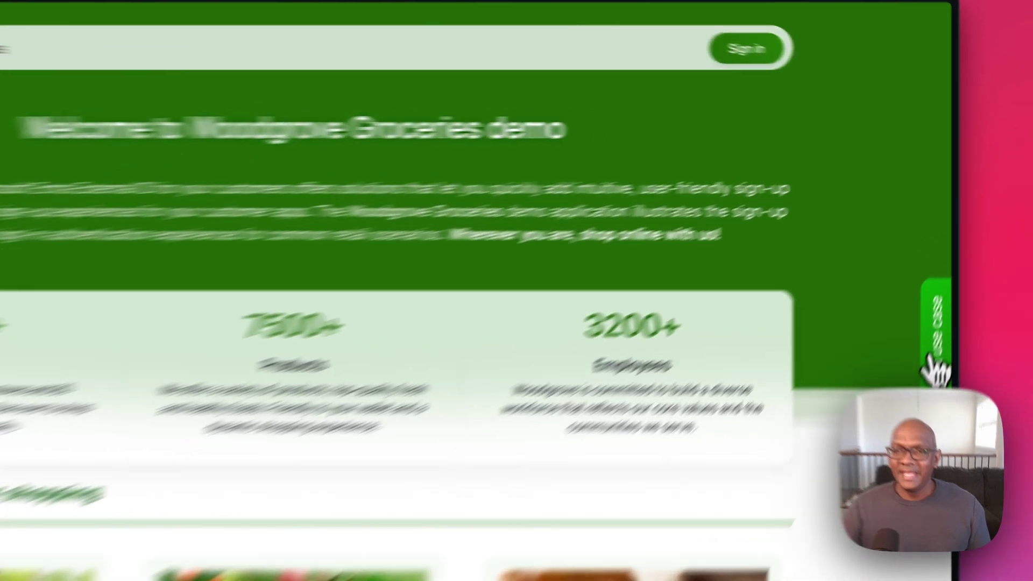
Show the demo panel's list of sign-in, sign-up and profile use cases.
{"action": "left_click", "coordinate": [964, 284]}
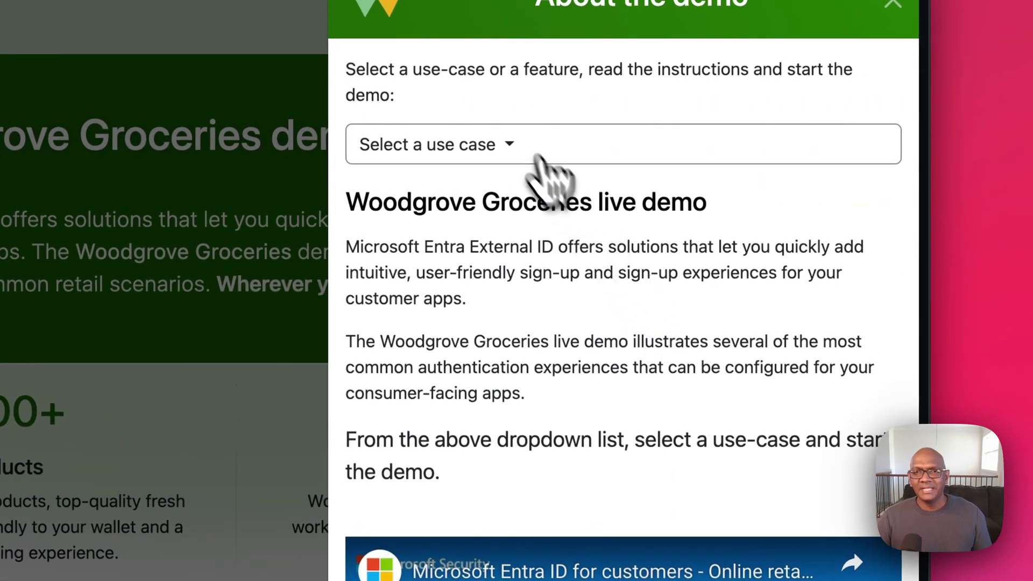
{"action": "left_click", "coordinate": [496, 153]}
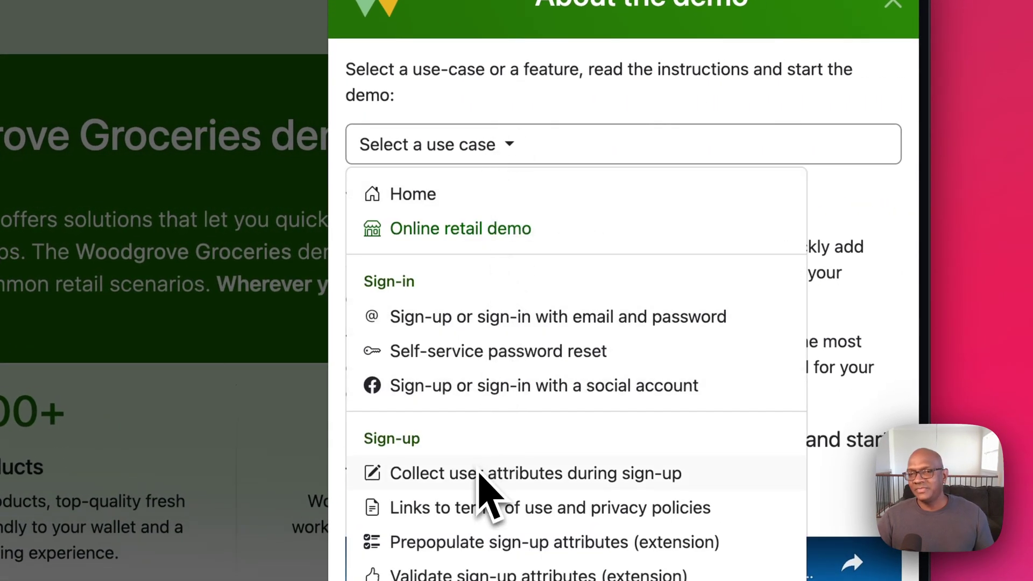
{"action": "scroll", "coordinate": [484, 492], "scroll_direction": "down", "scroll_amount": 3}
{"action": "scroll", "coordinate": [488, 480], "scroll_direction": "down", "scroll_amount": 3}
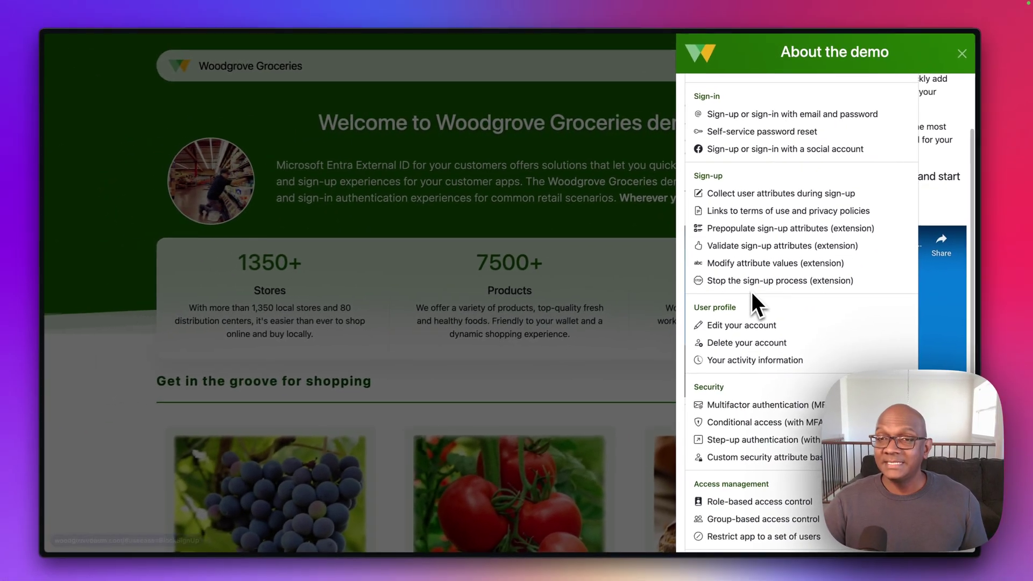
{"action": "scroll", "coordinate": [754, 290], "scroll_direction": "down", "scroll_amount": 2}
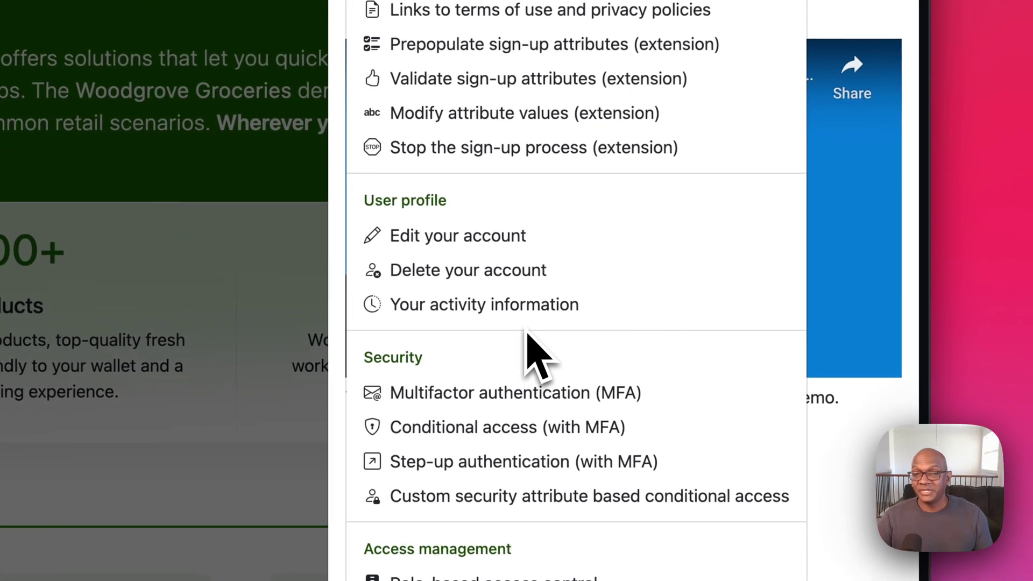
{"action": "scroll", "coordinate": [528, 355], "scroll_direction": "up", "scroll_amount": 2}
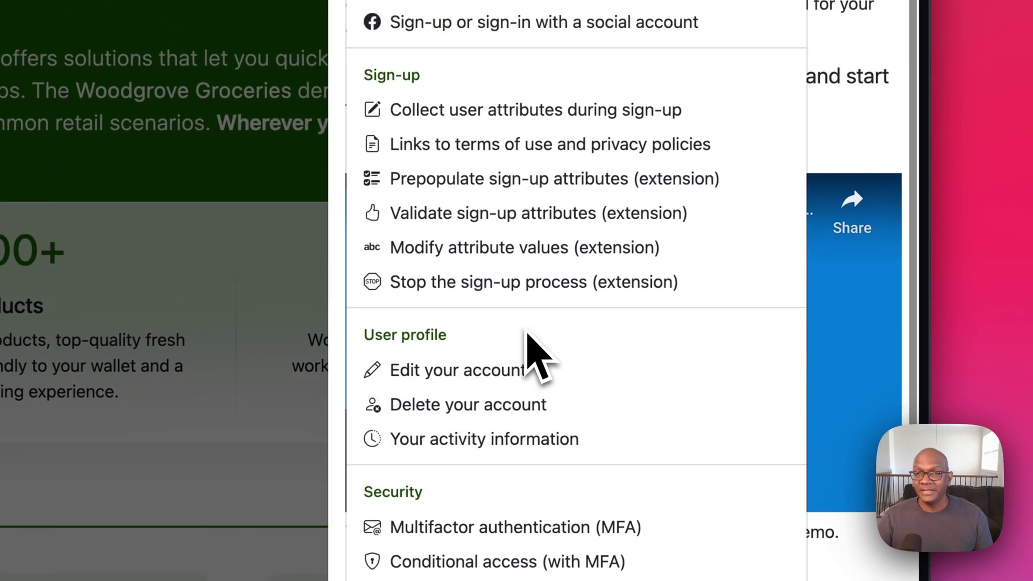
{"action": "scroll", "coordinate": [528, 355], "scroll_direction": "up", "scroll_amount": 3}
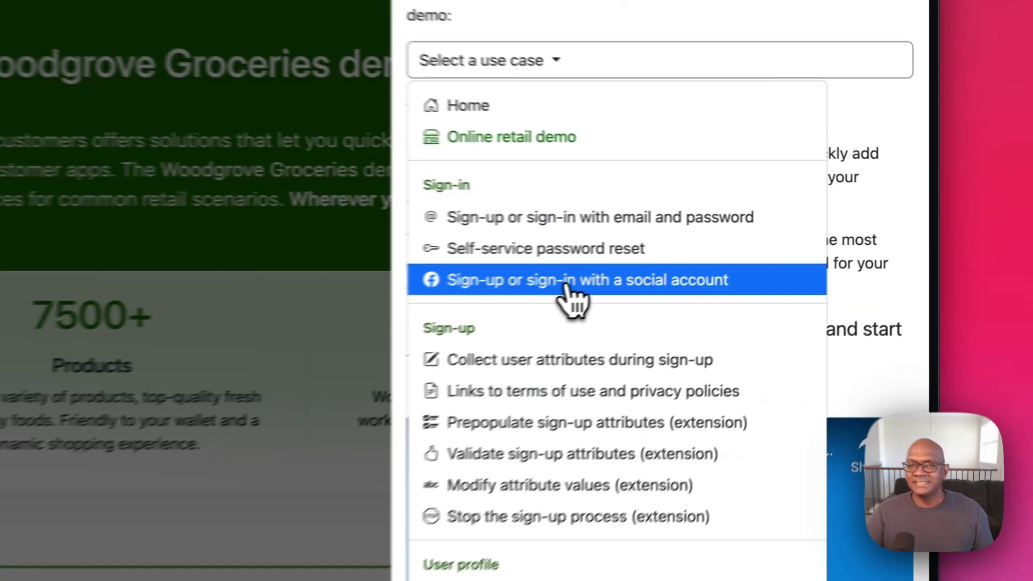
Choose the 'Sign-up or sign-in with a social account' use case.
{"action": "left_click", "coordinate": [777, 243]}
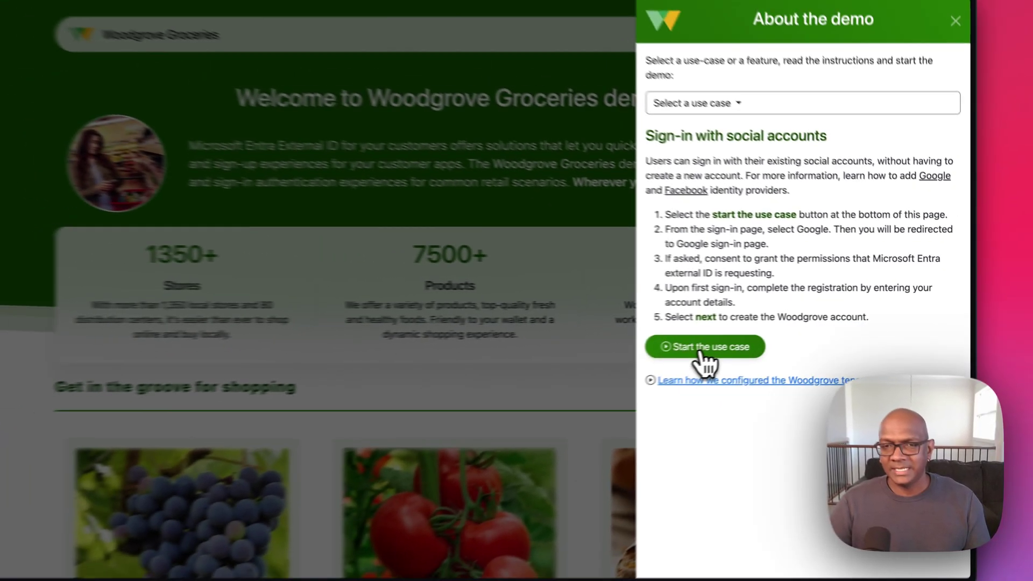
Start the use case and choose Google on the Woodgrove sign-in page.
{"action": "left_click", "coordinate": [457, 386]}
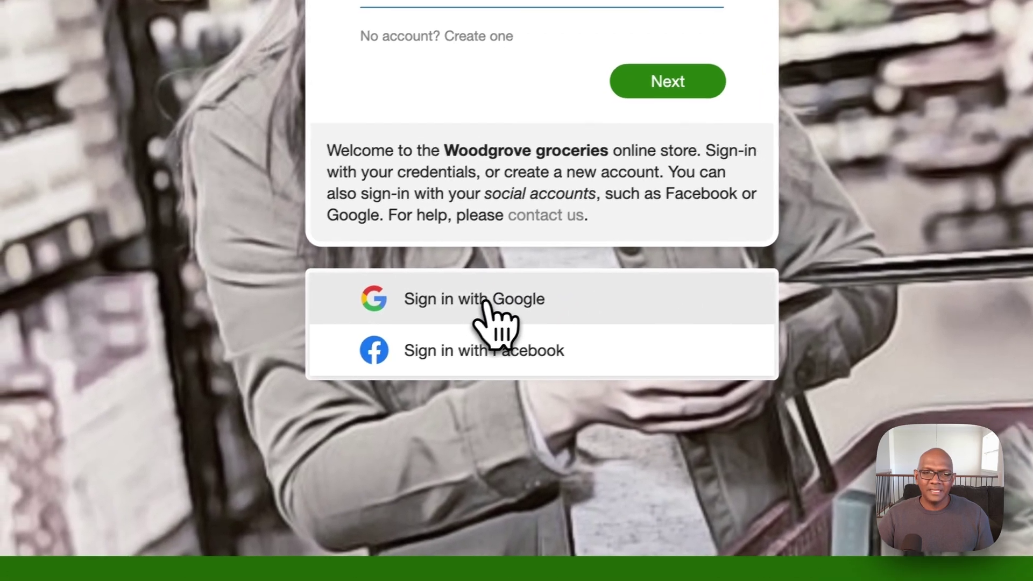
{"action": "left_click", "coordinate": [515, 296]}
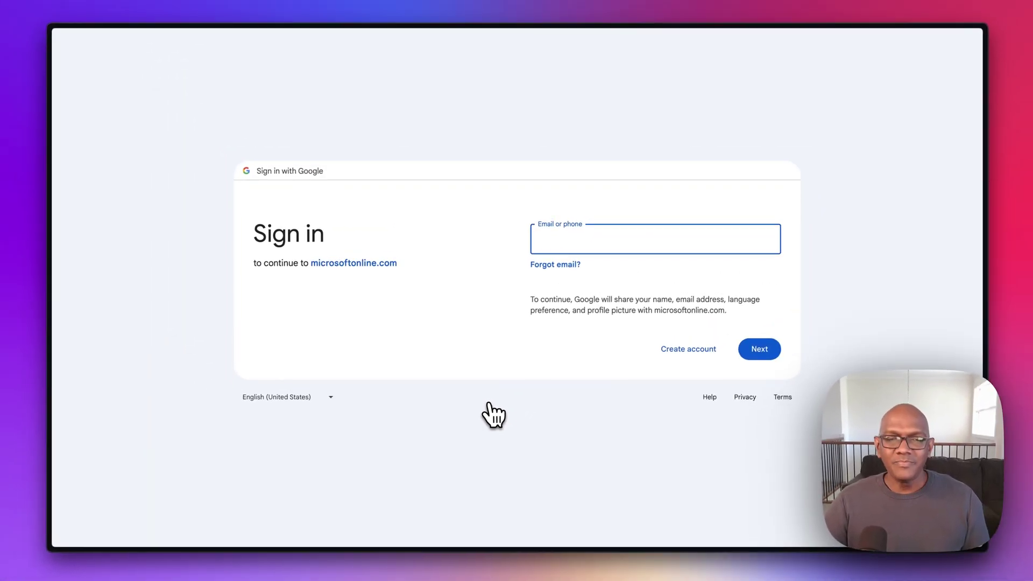
Sign in with the saved Google email and confirm with the passkey.
{"action": "left_click", "coordinate": [624, 239]}
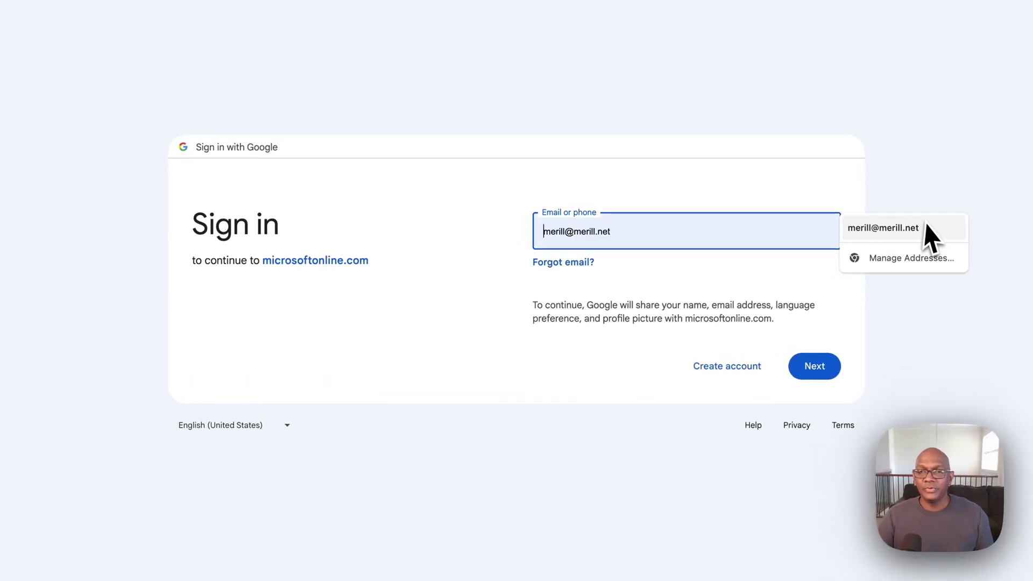
{"action": "left_click", "coordinate": [811, 365]}
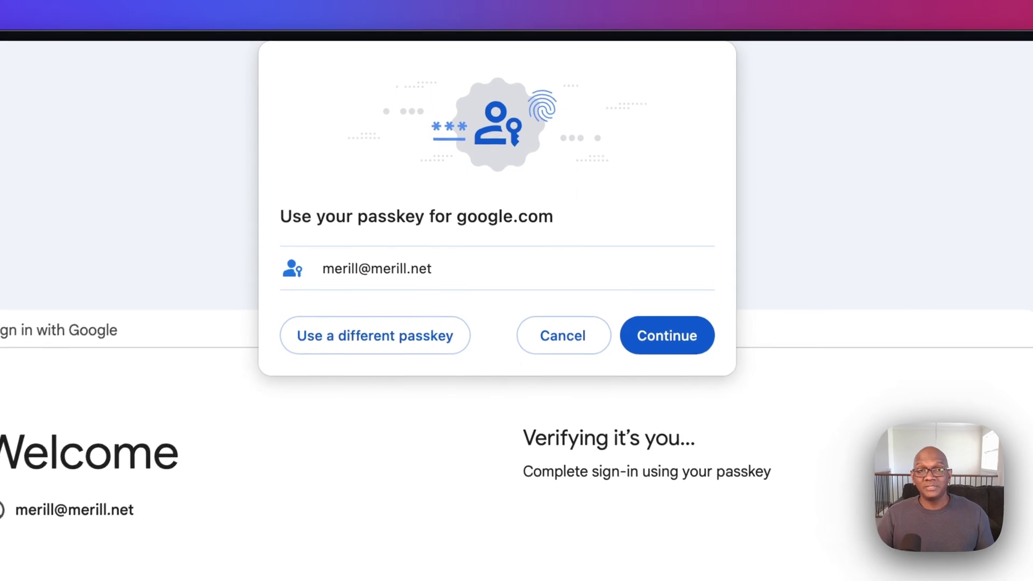
{"action": "left_click", "coordinate": [678, 356]}
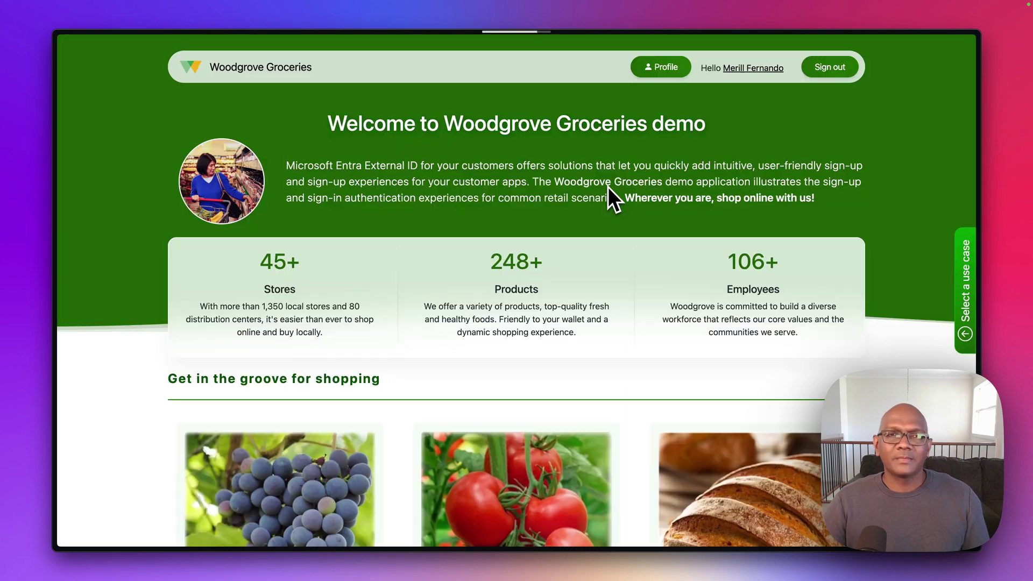
{"action": "scroll", "coordinate": [607, 235], "scroll_direction": "down", "scroll_amount": 2}
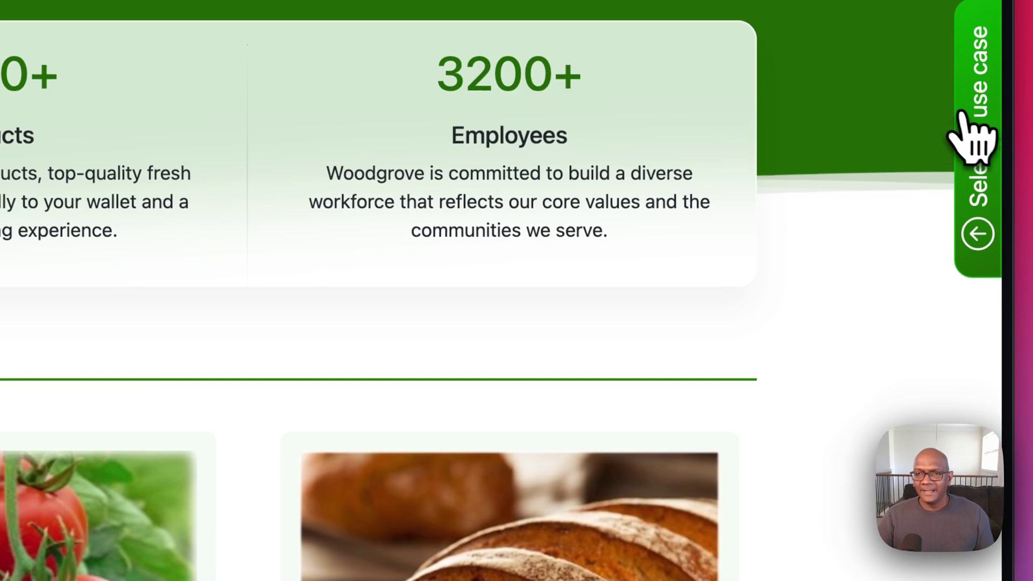
Reopen the demo panel and pick the social-account sign-in use case again.
{"action": "left_click", "coordinate": [972, 137]}
{"action": "left_click", "coordinate": [505, 149]}
{"action": "scroll", "coordinate": [588, 460], "scroll_direction": "down", "scroll_amount": 3}
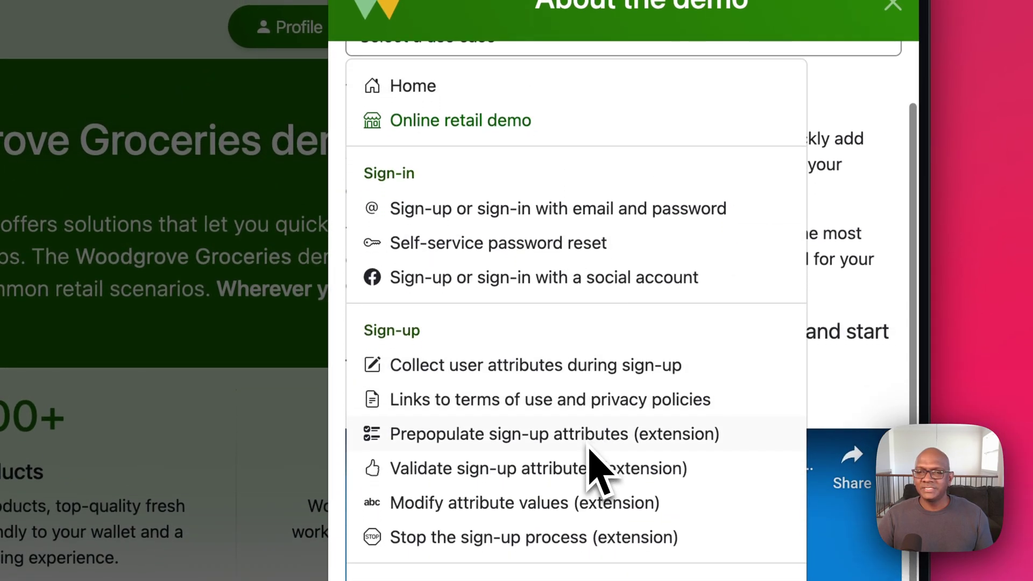
{"action": "scroll", "coordinate": [594, 473], "scroll_direction": "down", "scroll_amount": 3}
{"action": "scroll", "coordinate": [595, 473], "scroll_direction": "down", "scroll_amount": 1}
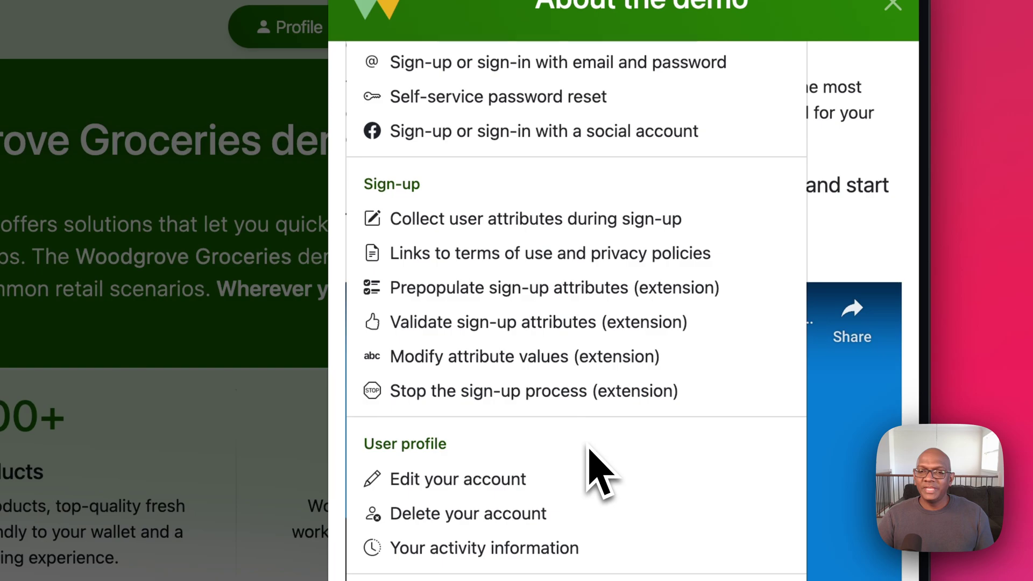
{"action": "scroll", "coordinate": [596, 473], "scroll_direction": "down", "scroll_amount": 2}
{"action": "scroll", "coordinate": [592, 461], "scroll_direction": "up", "scroll_amount": 3}
{"action": "scroll", "coordinate": [614, 404], "scroll_direction": "up", "scroll_amount": 2}
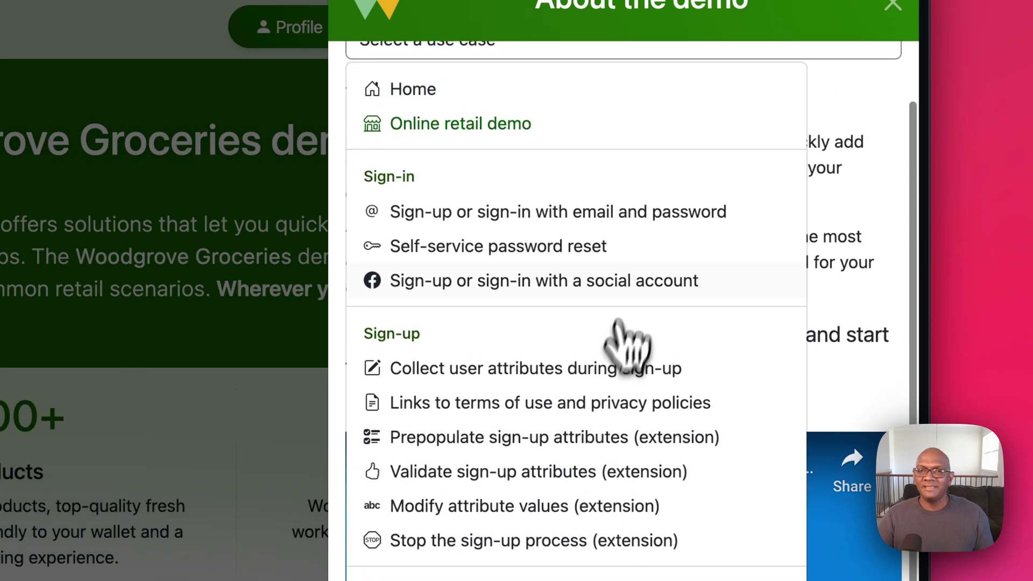
{"action": "left_click", "coordinate": [610, 284]}
{"action": "scroll", "coordinate": [611, 161], "scroll_direction": "down", "scroll_amount": 1}
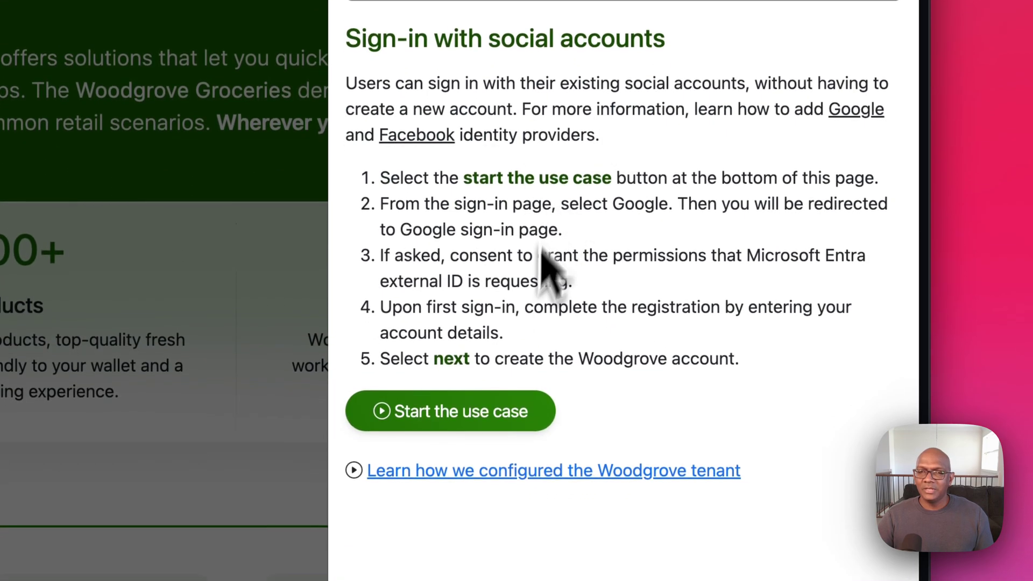
Walk the tenant federation guide to step 3, view its Microsoft Graph version, then return to the admin-center view.
{"action": "left_click", "coordinate": [549, 470]}
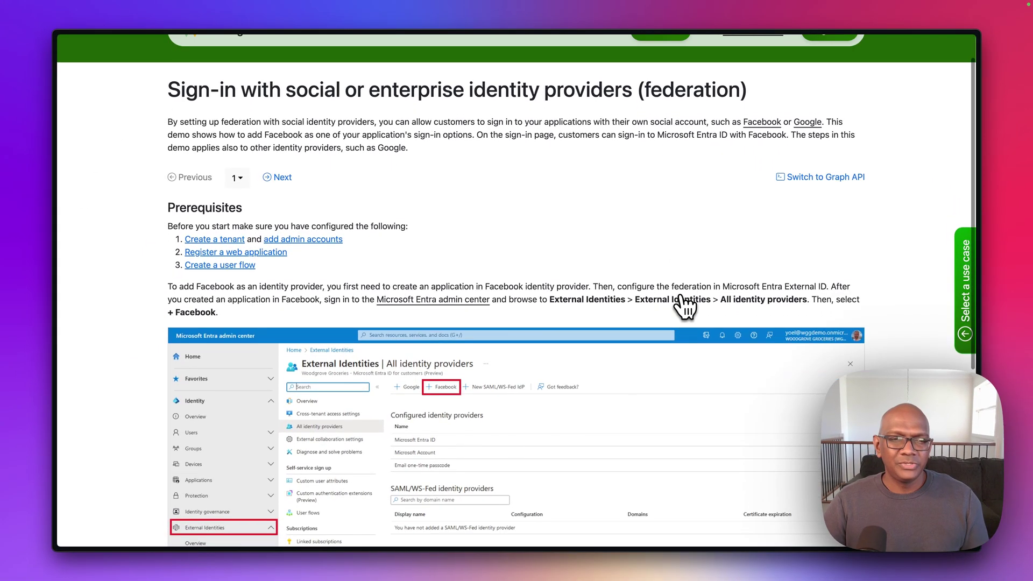
{"action": "scroll", "coordinate": [539, 338], "scroll_direction": "down", "scroll_amount": 3}
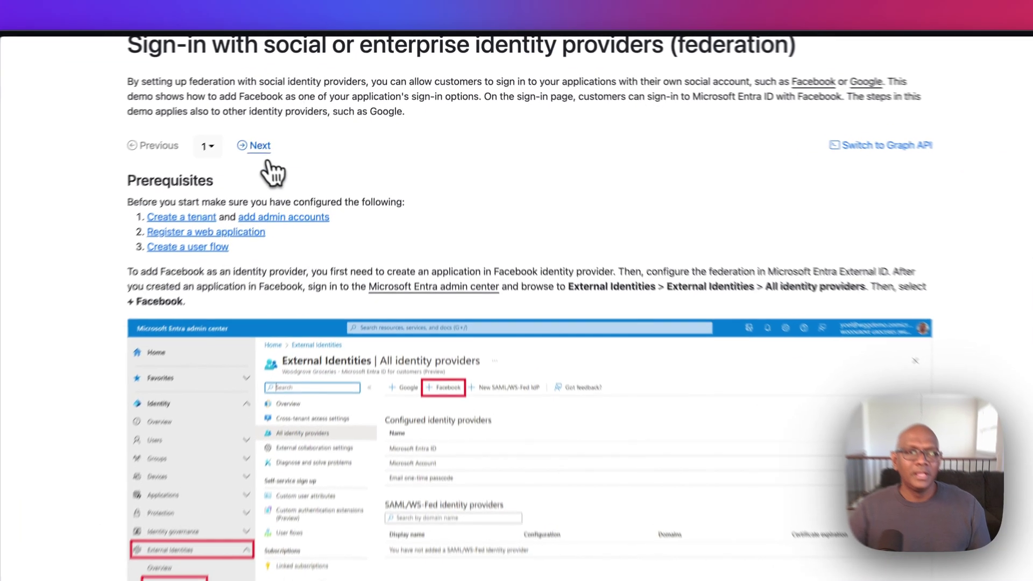
{"action": "left_click", "coordinate": [277, 131]}
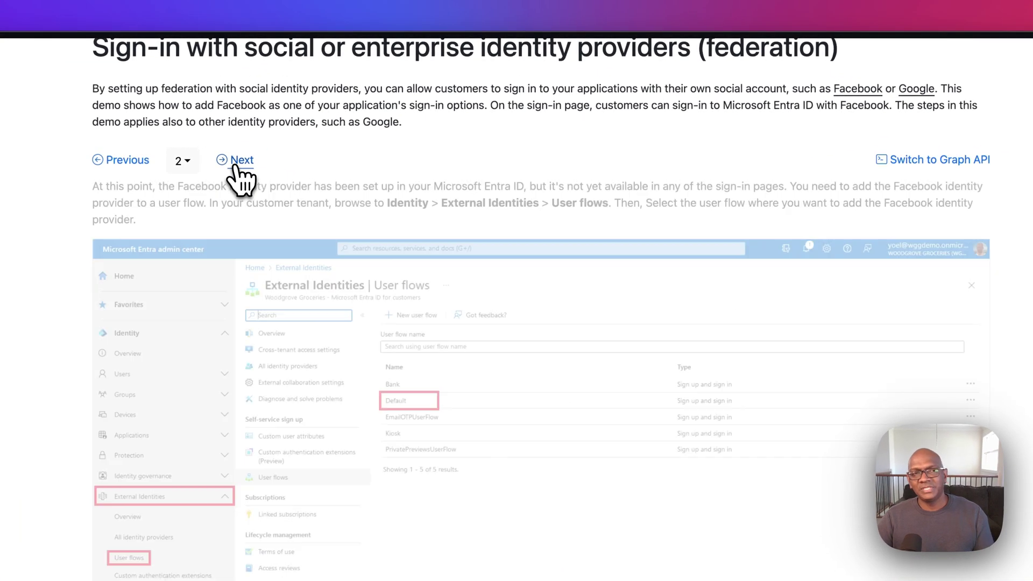
{"action": "left_click", "coordinate": [236, 166]}
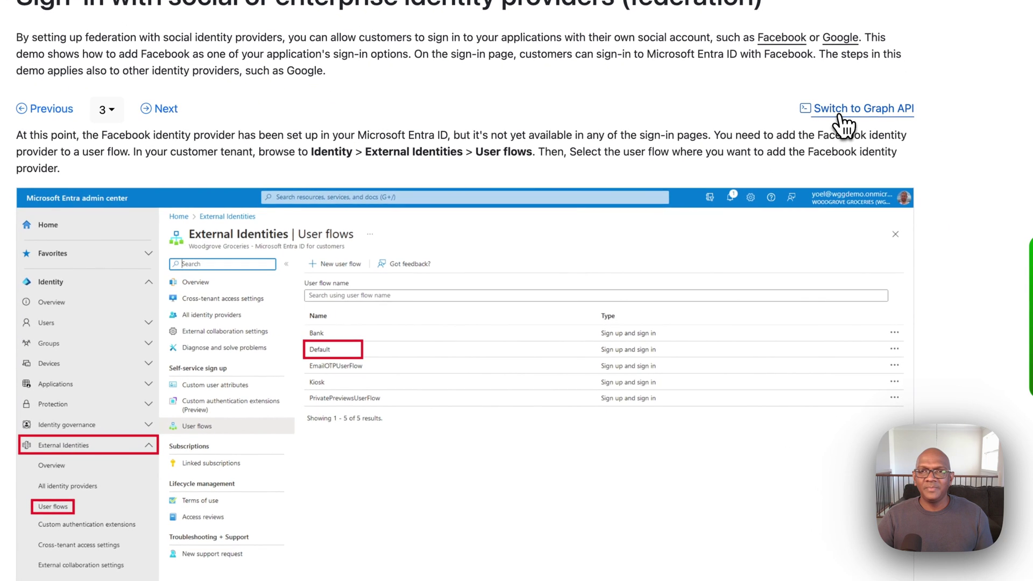
{"action": "left_click", "coordinate": [929, 160]}
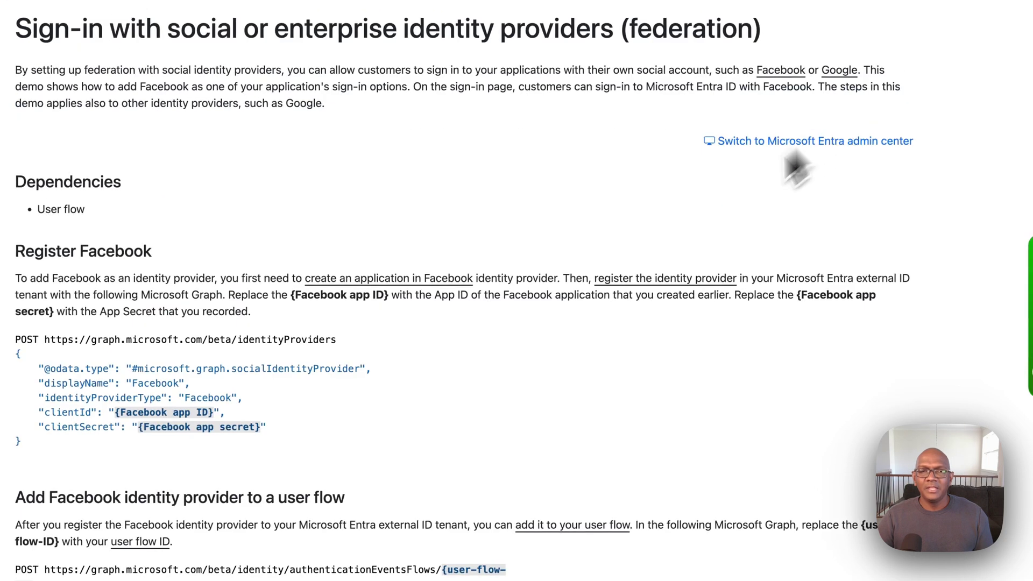
{"action": "scroll", "coordinate": [530, 415], "scroll_direction": "down", "scroll_amount": 4}
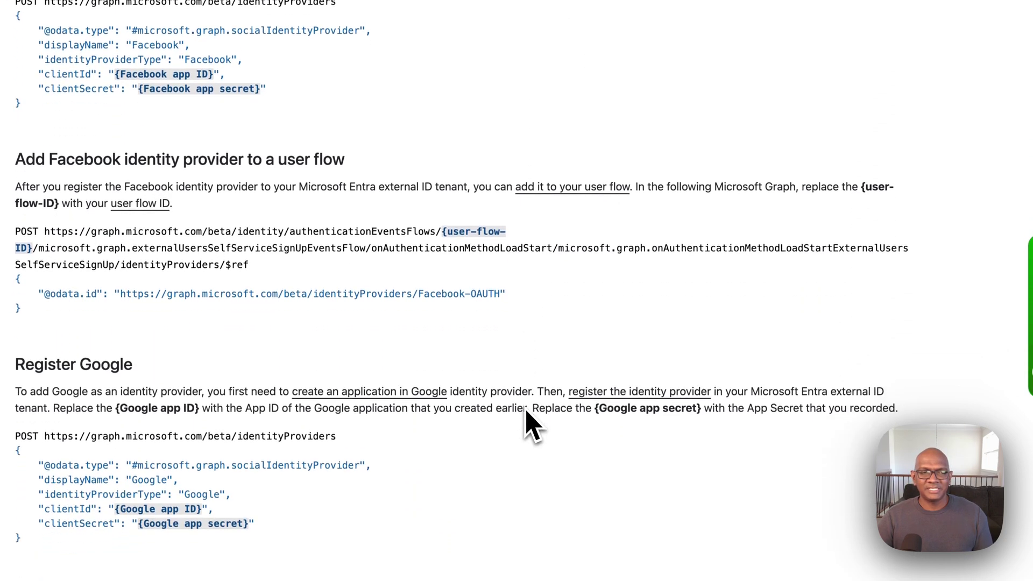
{"action": "scroll", "coordinate": [531, 427], "scroll_direction": "up", "scroll_amount": 5}
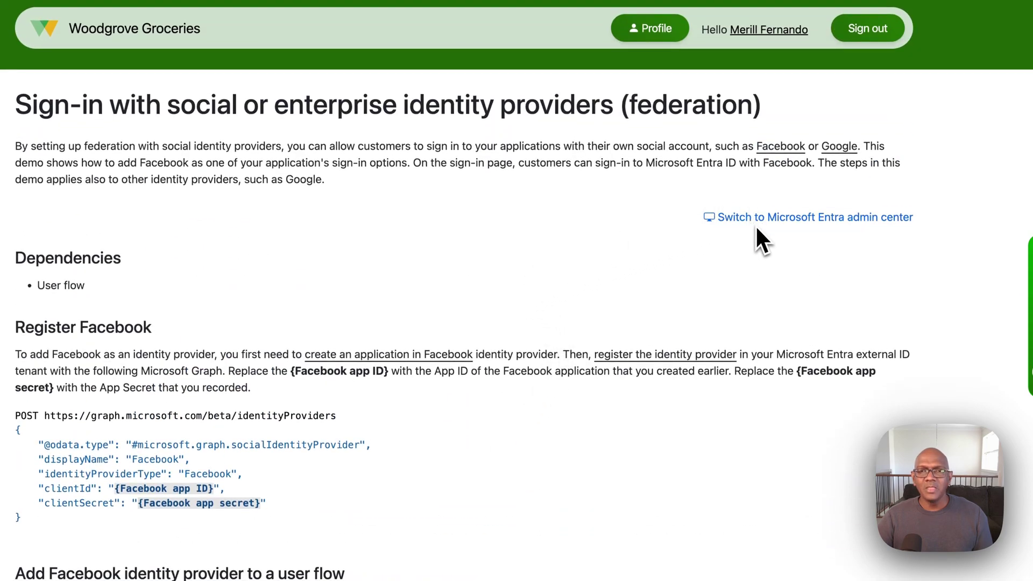
{"action": "left_click", "coordinate": [755, 222]}
Go back to the guide's prerequisites and open the Create a tenant article.
{"action": "left_click", "coordinate": [228, 228]}
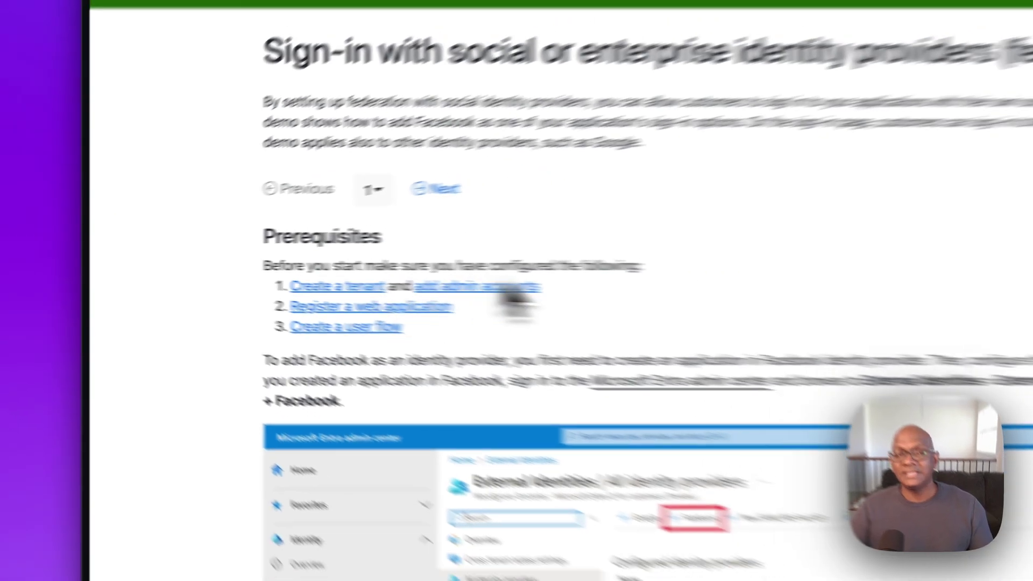
{"action": "left_click", "coordinate": [429, 297]}
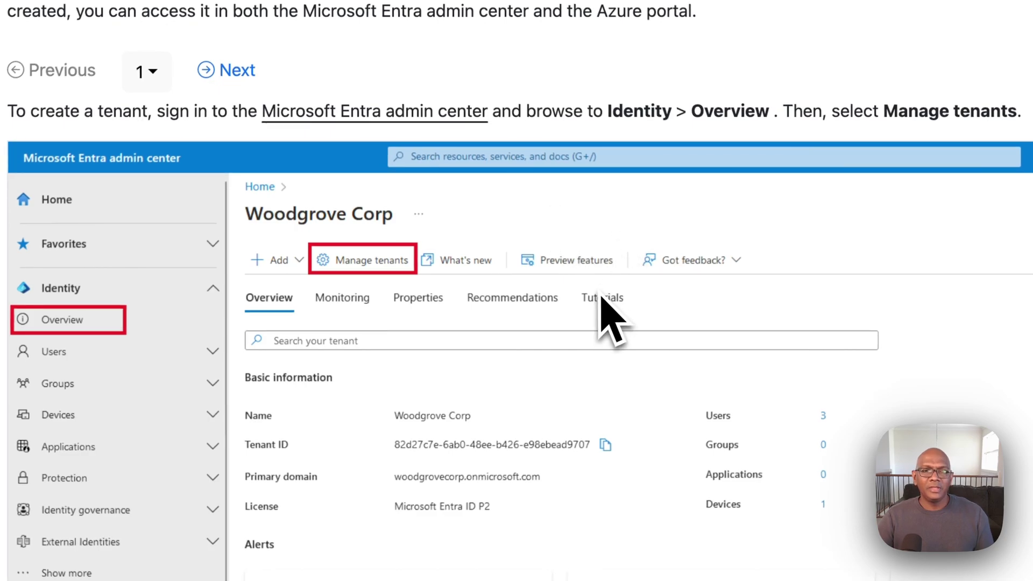
{"action": "scroll", "coordinate": [600, 302], "scroll_direction": "down", "scroll_amount": 1}
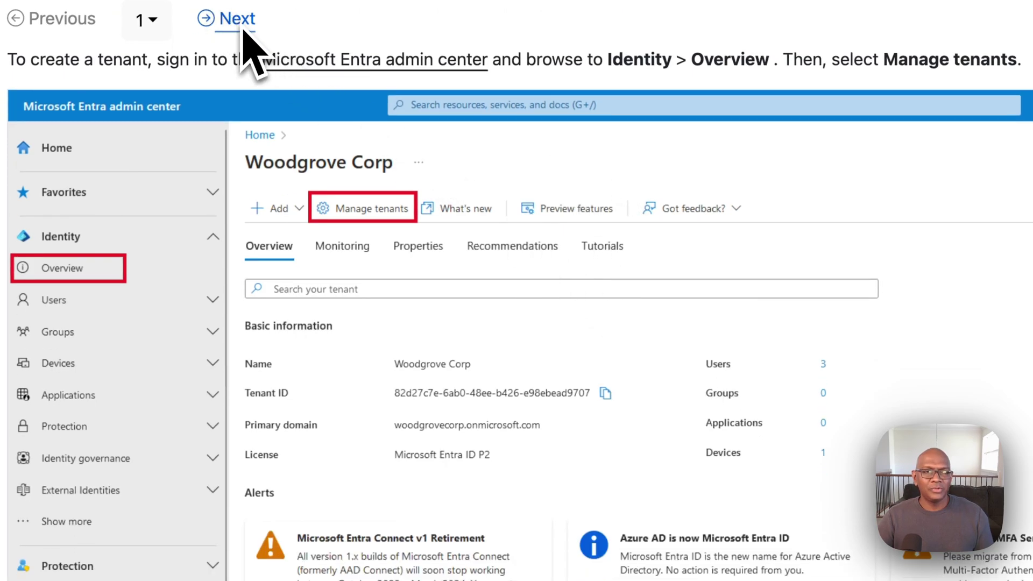
Advance the Create a tenant guide through steps 2-5 to the customer-tenant form basics.
{"action": "left_click", "coordinate": [243, 19]}
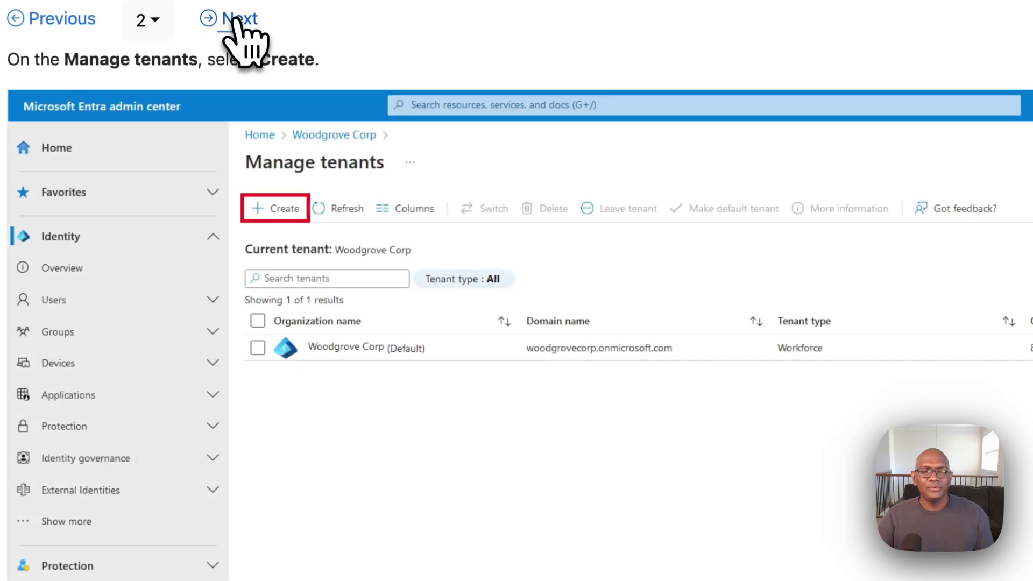
{"action": "left_click", "coordinate": [243, 20]}
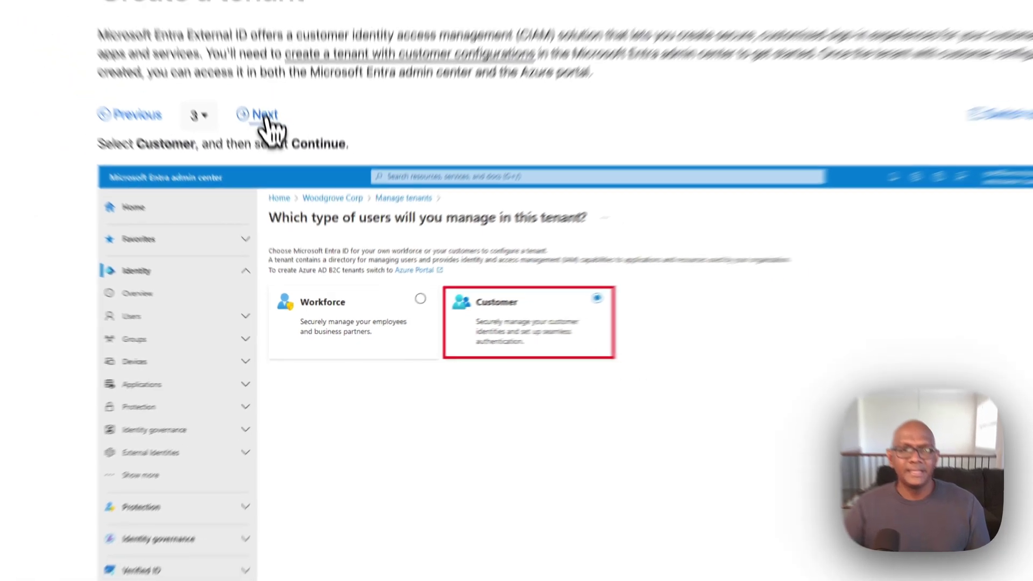
{"action": "left_click", "coordinate": [242, 20]}
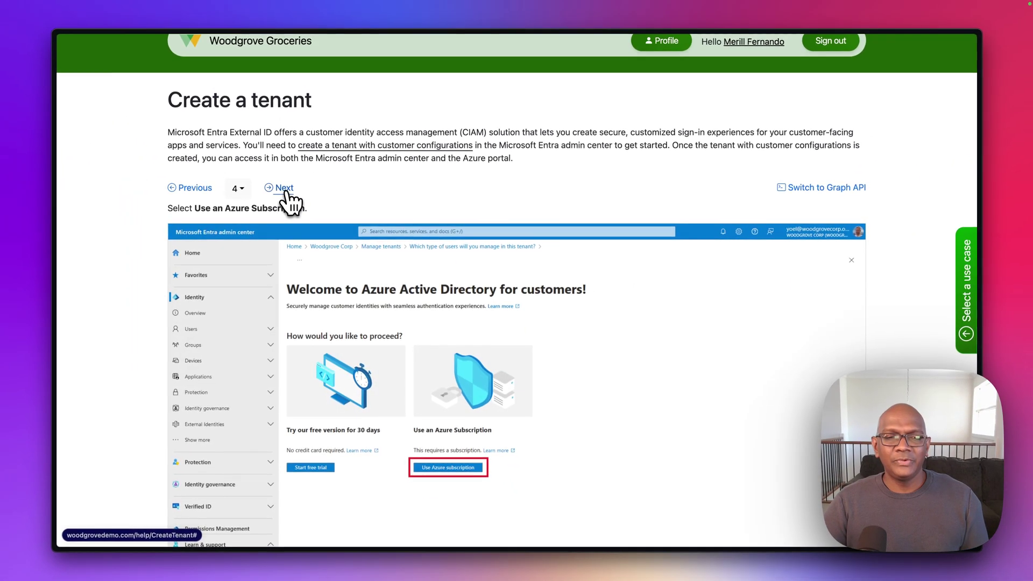
{"action": "left_click", "coordinate": [284, 189]}
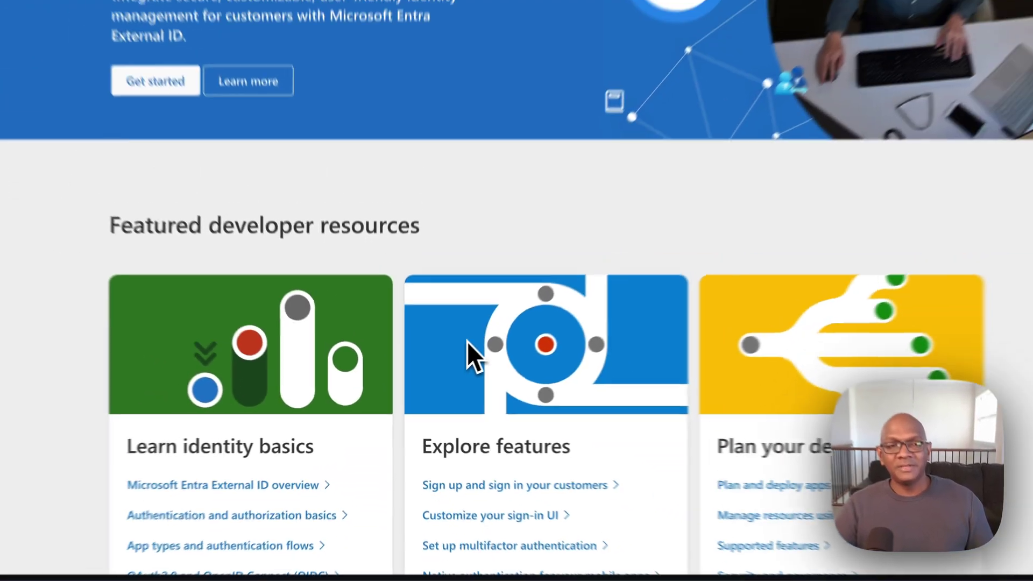
{"action": "scroll", "coordinate": [452, 356], "scroll_direction": "down", "scroll_amount": 2}
{"action": "scroll", "coordinate": [452, 355], "scroll_direction": "down", "scroll_amount": 1}
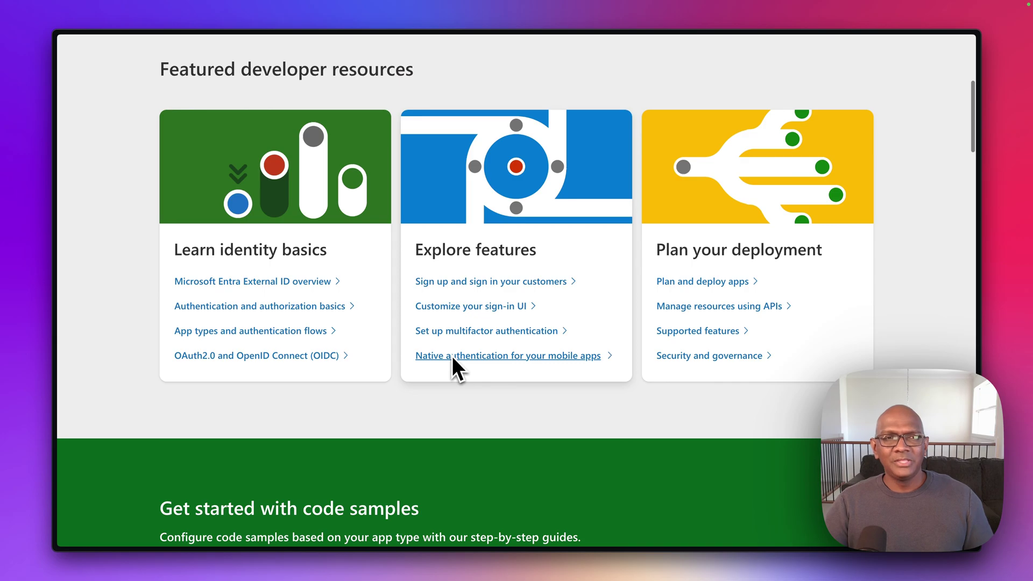